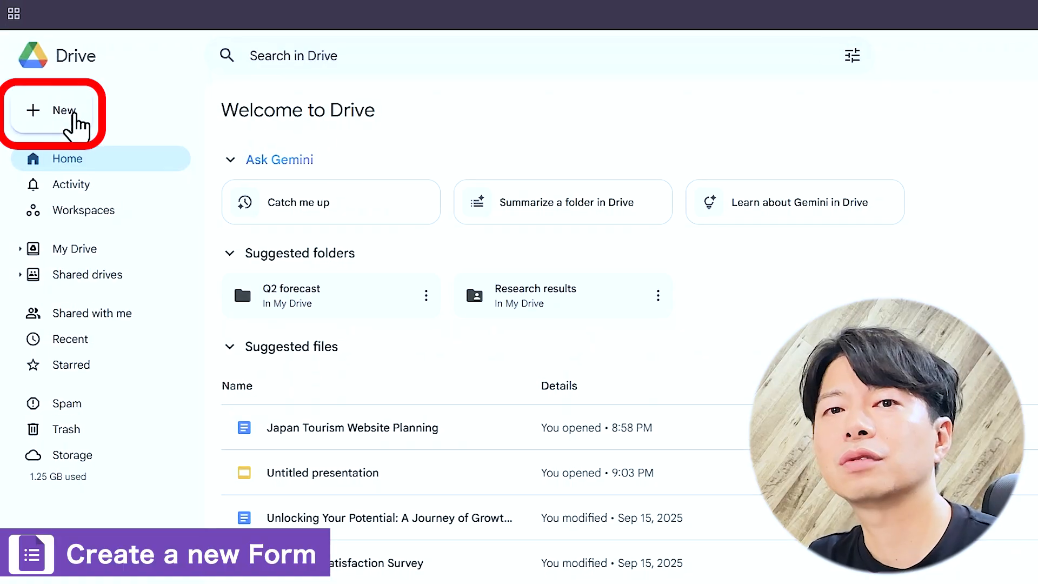
# - Create a new Google Form and title it "Inventory Management Form"
pyautogui.click(73, 114)
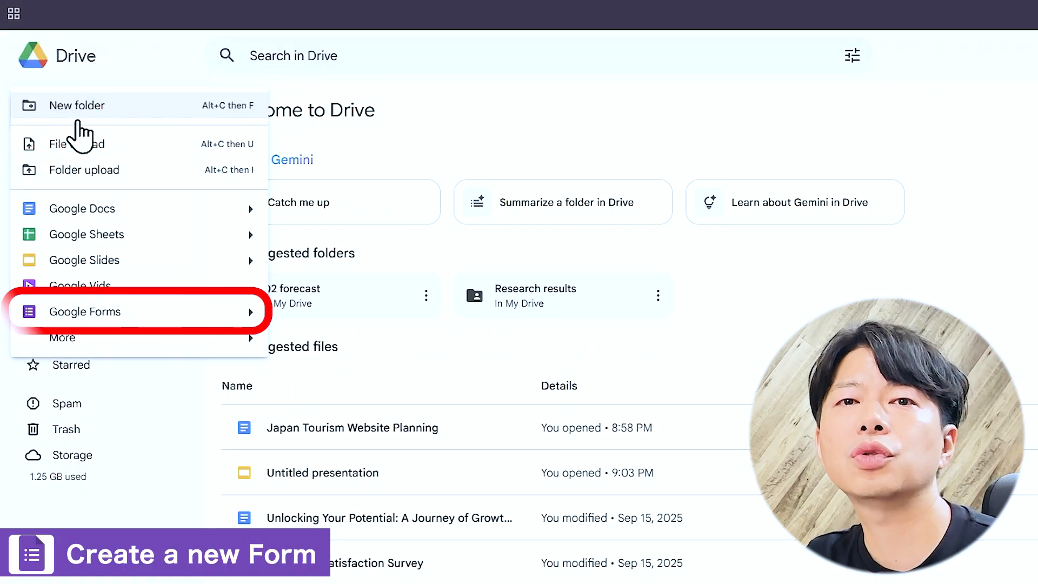
pyautogui.click(89, 316)
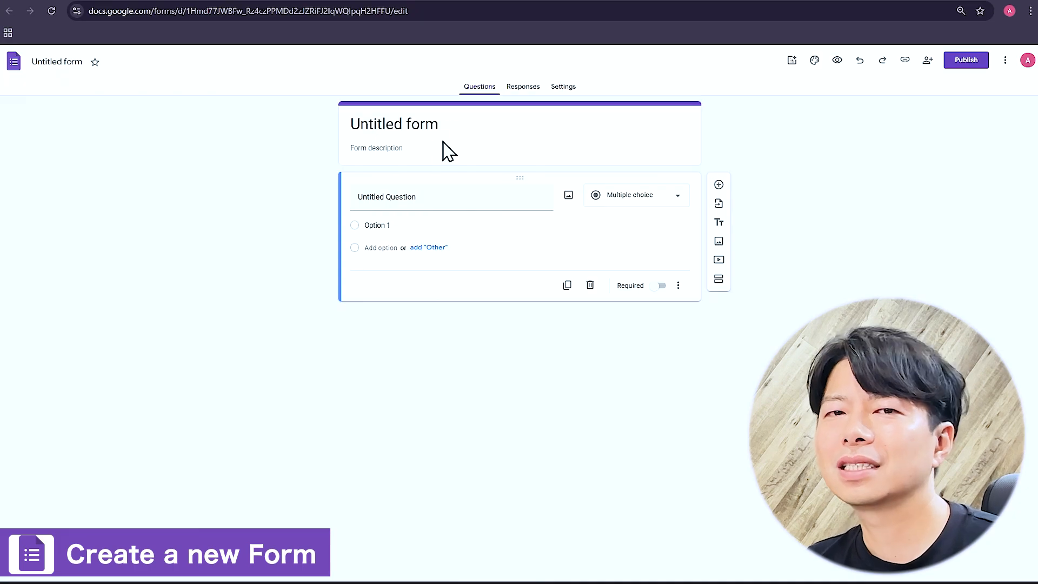
pyautogui.click(472, 127)
pyautogui.moveTo(473, 128); pyautogui.dragTo(330, 134)
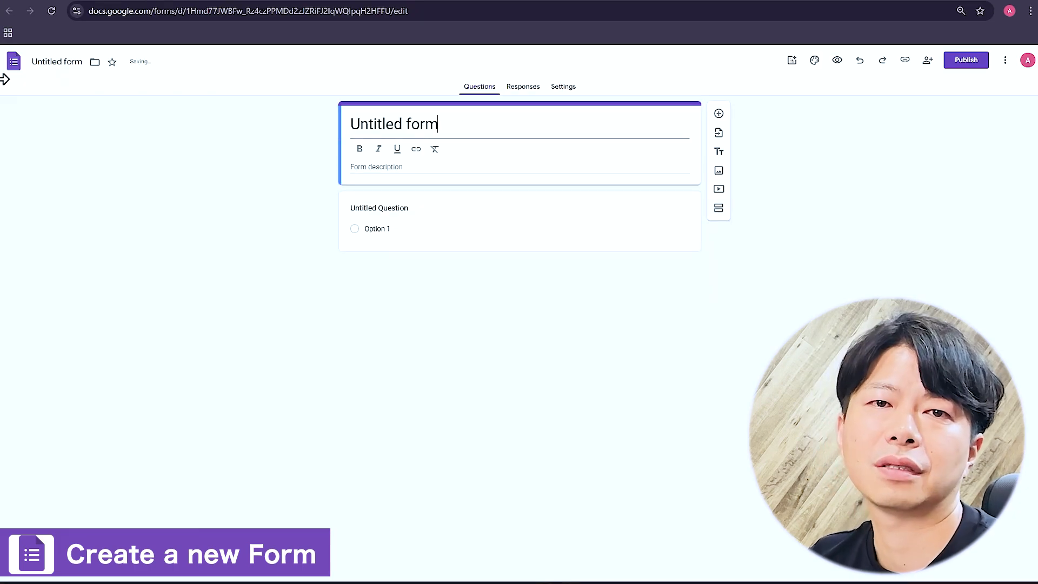
pyautogui.hotkey('ctrl', 'a')
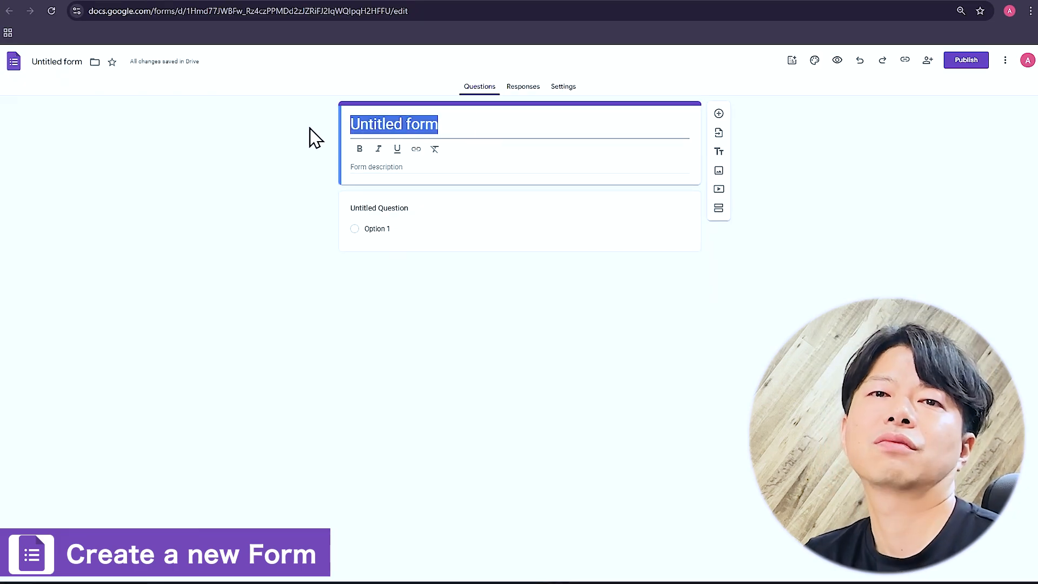
pyautogui.write('Inventory M')
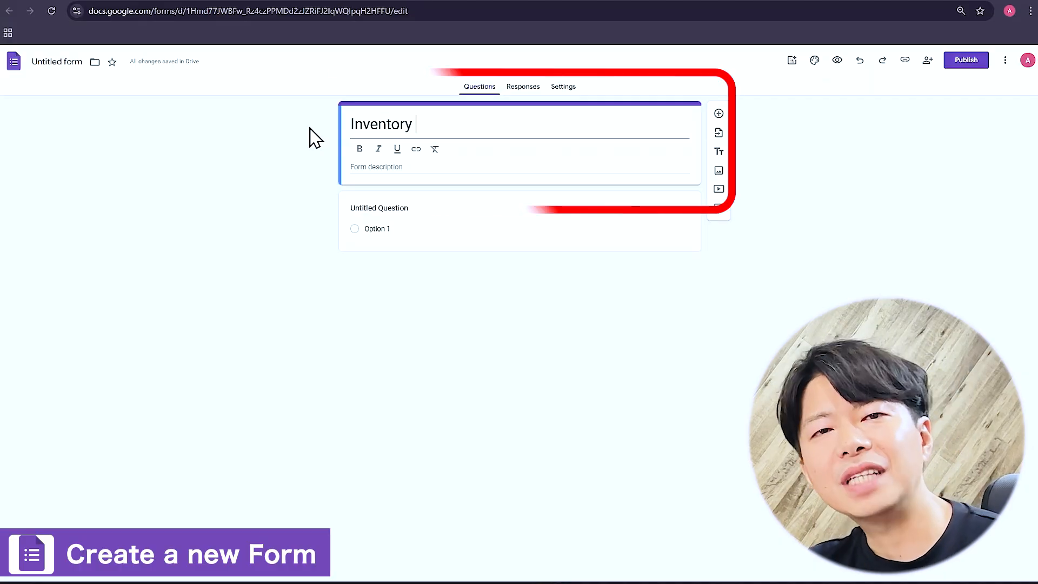
pyautogui.write('anagement Form')
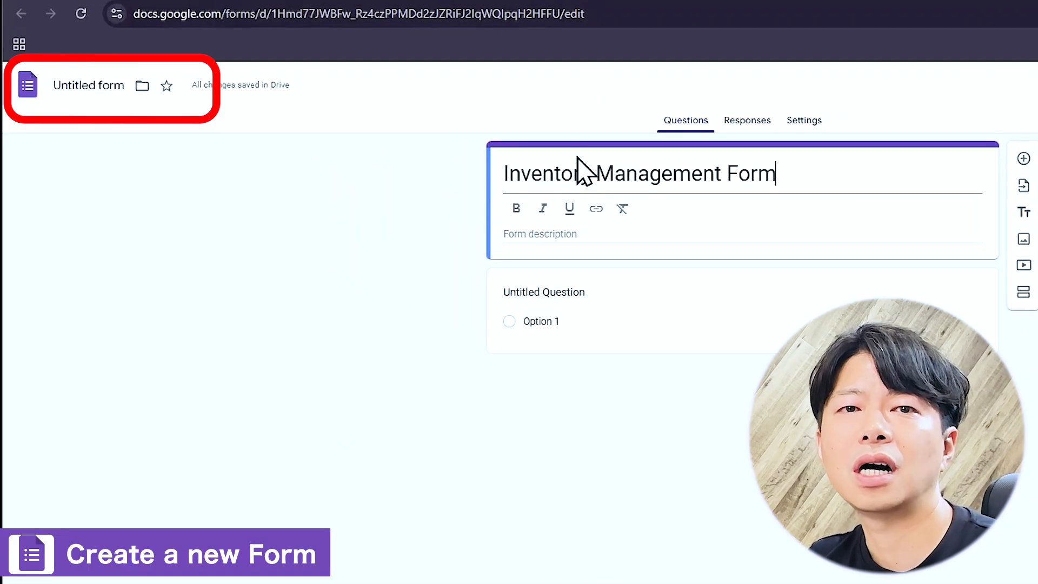
pyautogui.click(701, 427)
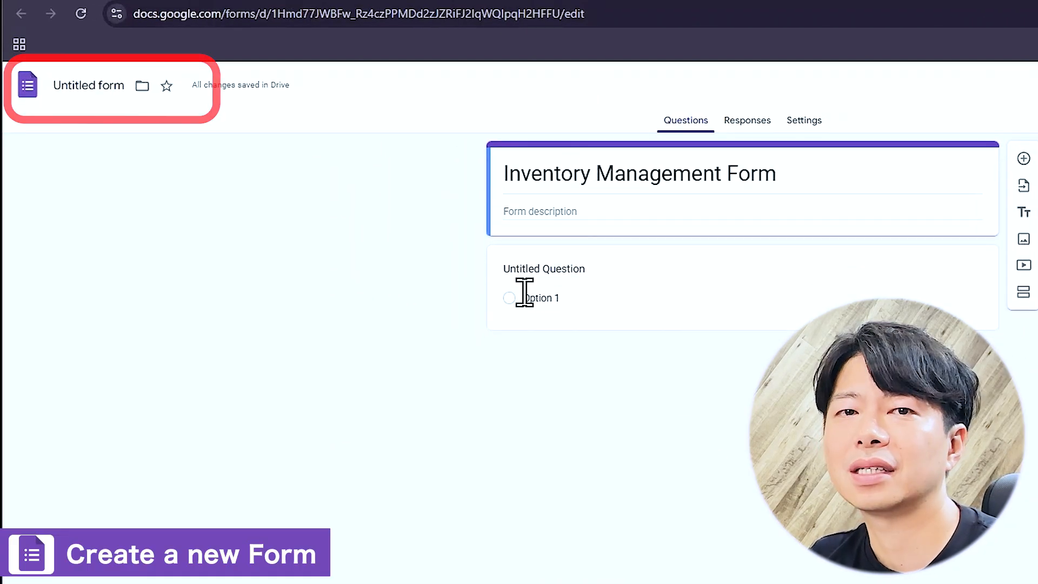
# - Name the form file after its title and set the description to "This is a form for recording incoming and outgoing products"
pyautogui.click(98, 89)
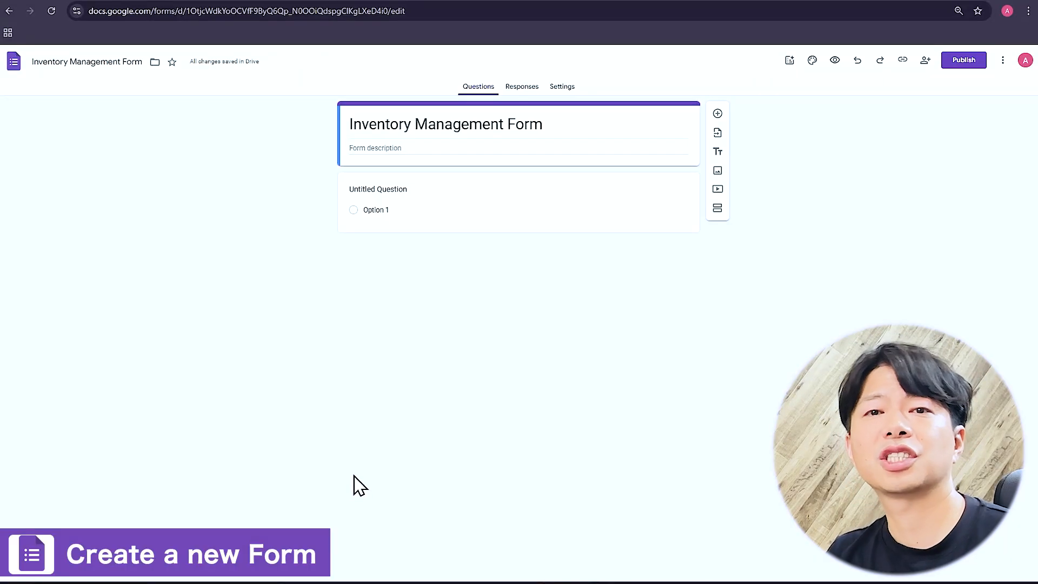
pyautogui.click(358, 146)
pyautogui.write('This is a form for recording incoming and outgoing products')
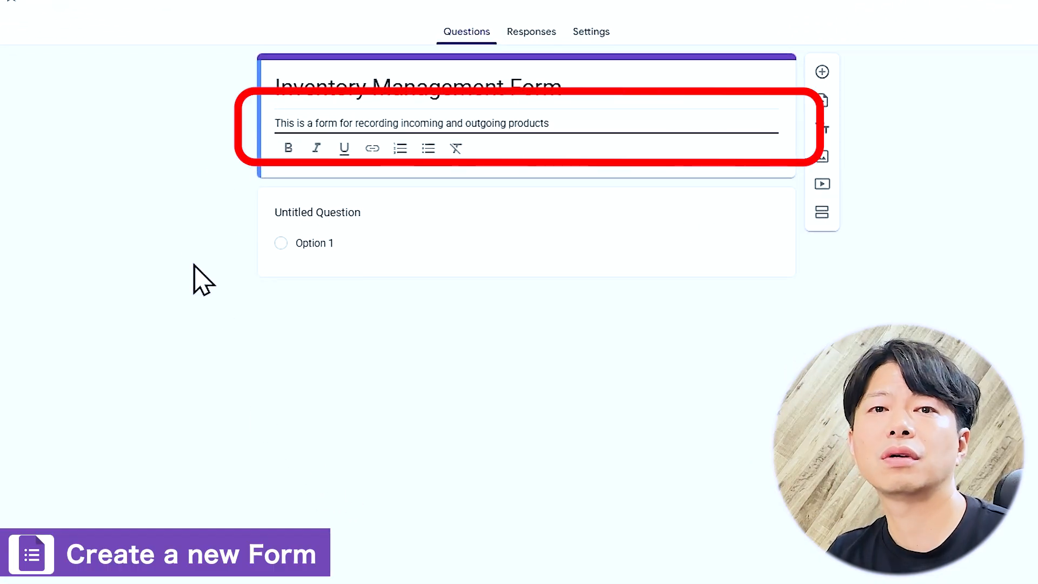
pyautogui.click(194, 265)
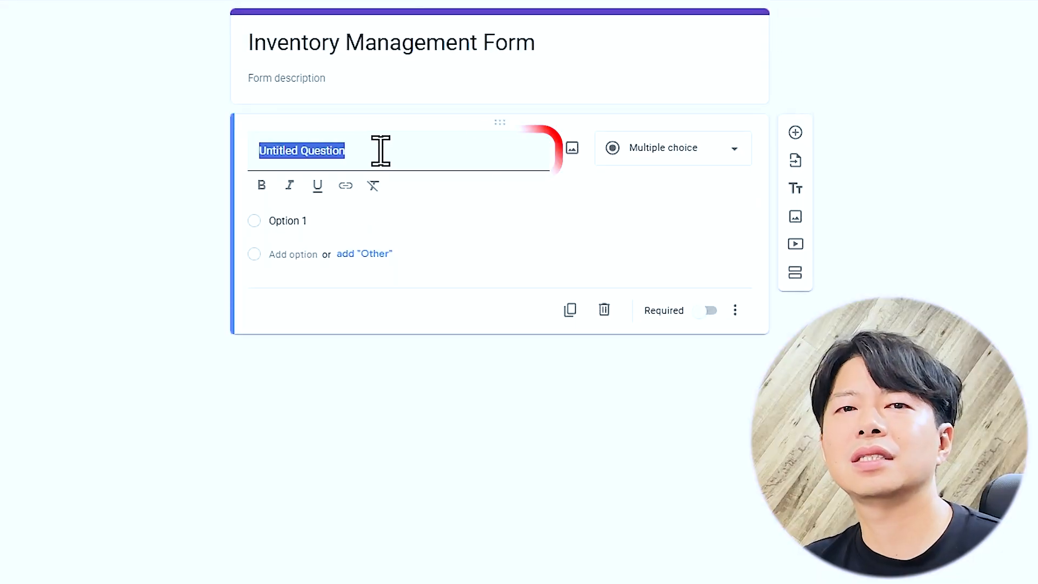
# - Title the first question "Date" and set its answer type to Date
pyautogui.write('Date')
pyautogui.click(637, 157)
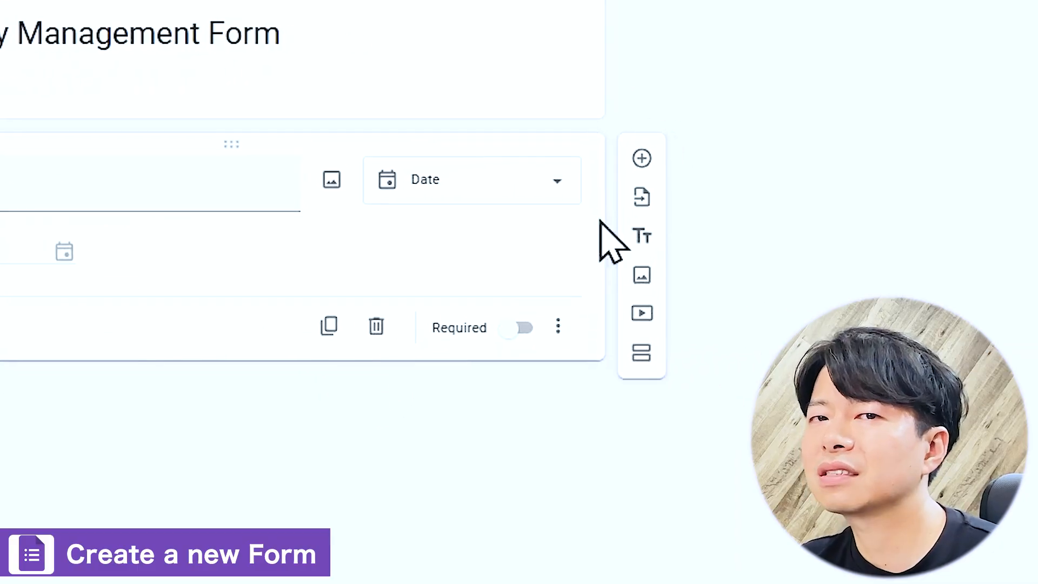
# - Add a dropdown question "Product name" with the options T-shirt, Hoodie and Jacket
pyautogui.click(649, 160)
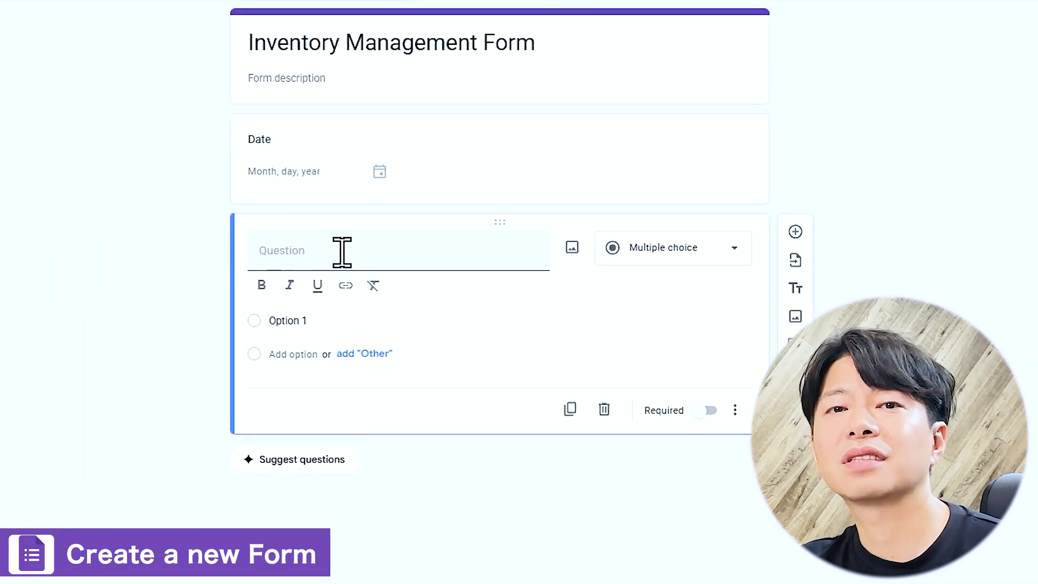
pyautogui.write('Product name')
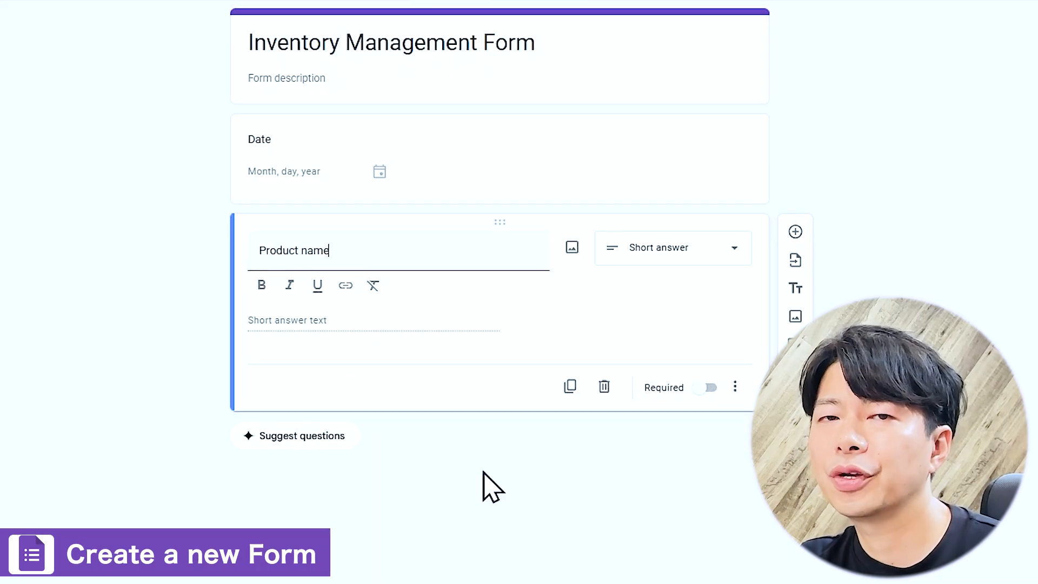
pyautogui.click(649, 254)
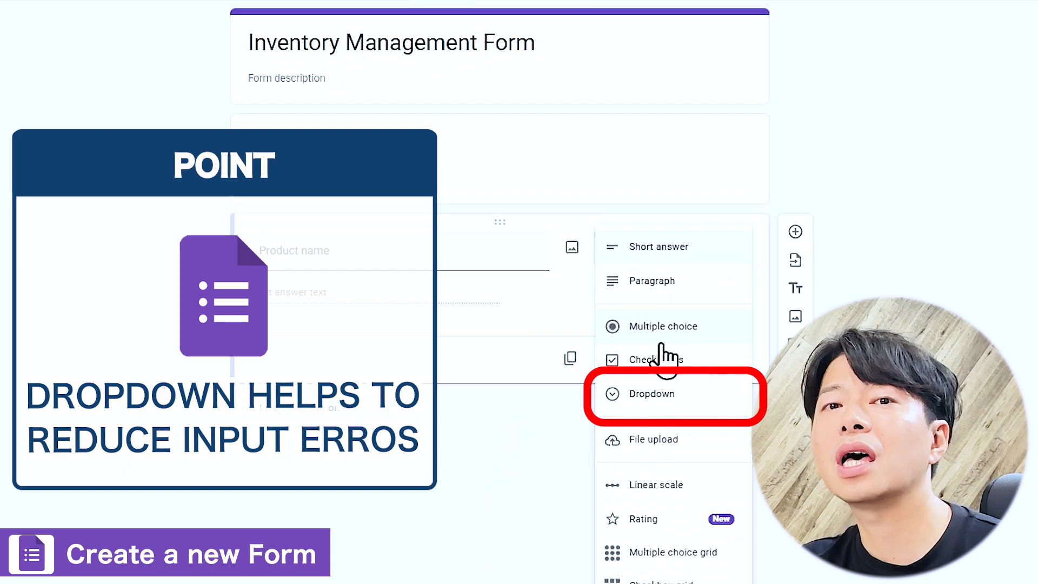
pyautogui.click(665, 392)
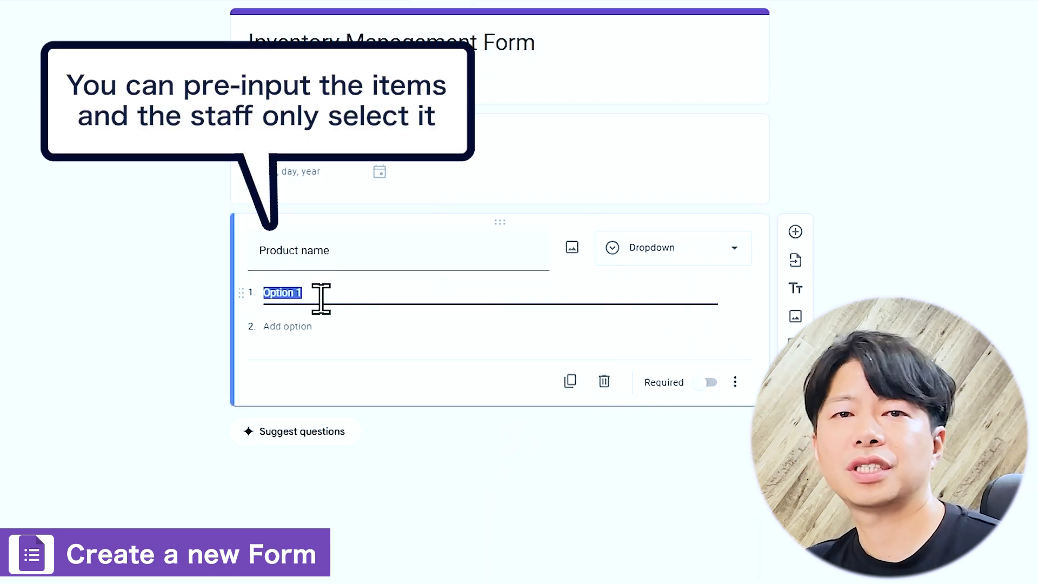
pyautogui.click(309, 327)
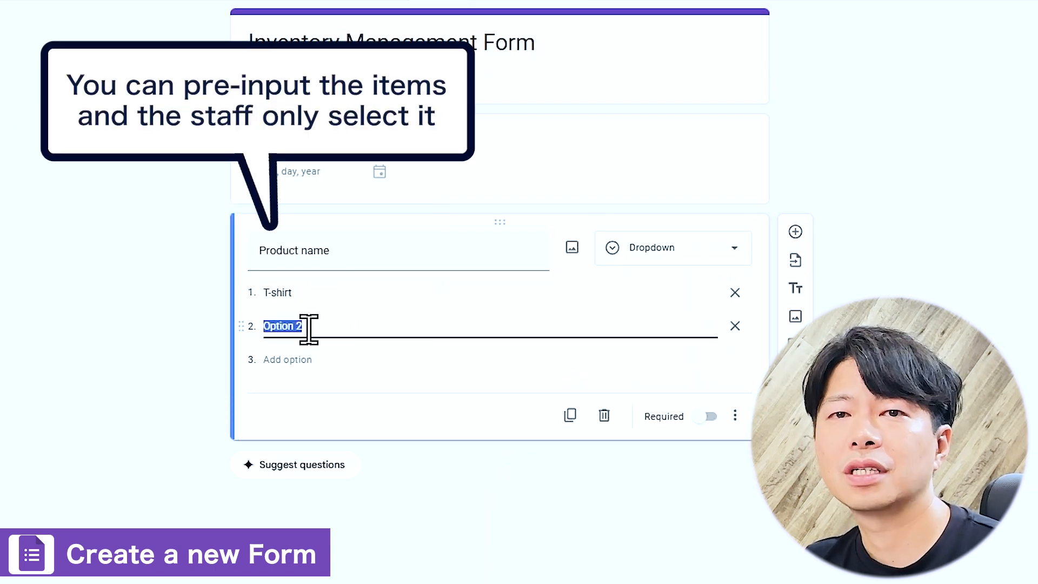
pyautogui.click(299, 358)
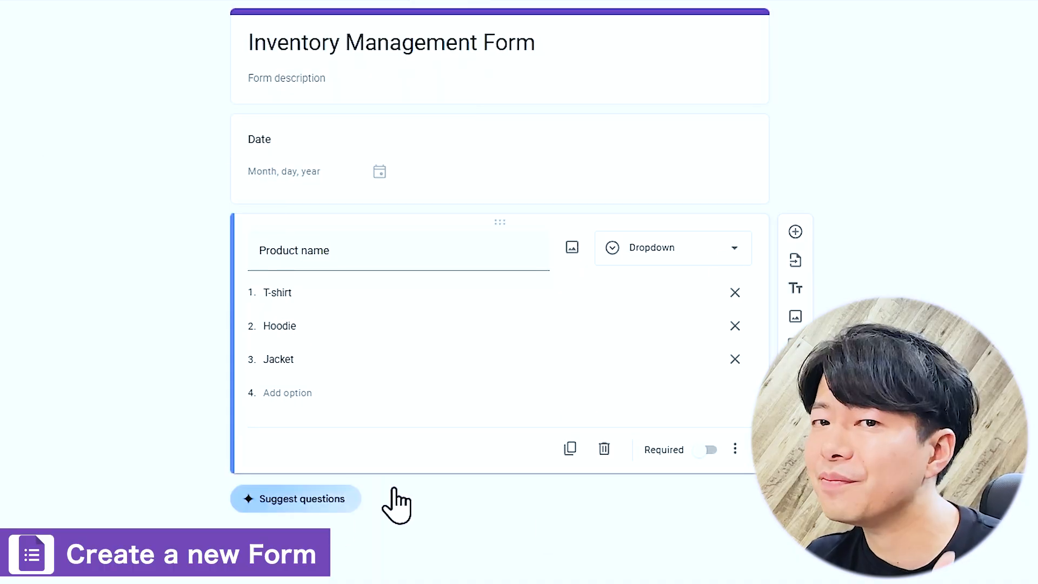
# - Add a multiple choice question "Status" with the options Incoming and Outgoing
pyautogui.click(795, 233)
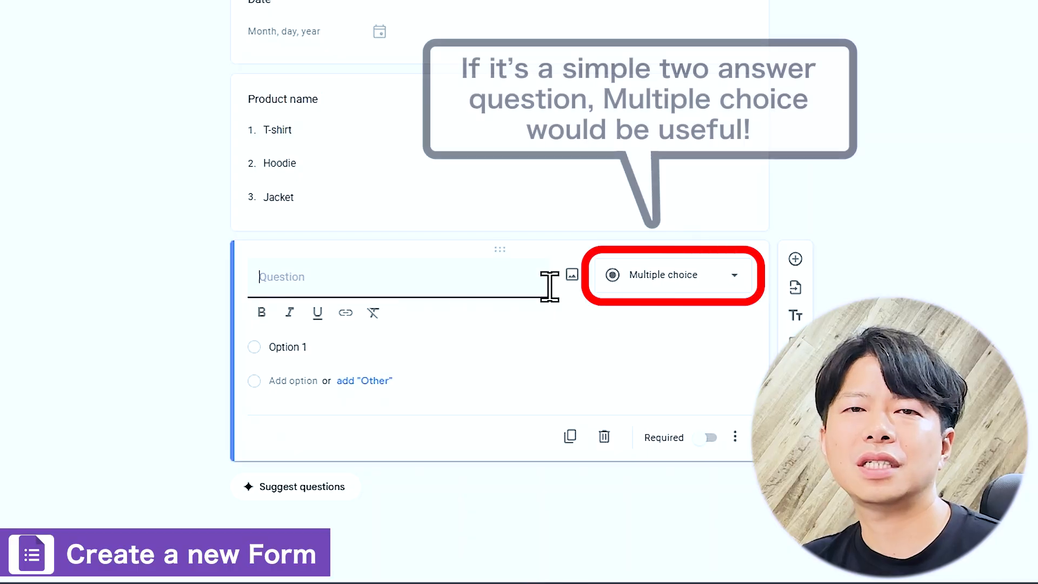
pyautogui.write('Statue')
pyautogui.press('BackSpace')
pyautogui.write('s')
pyautogui.click(301, 347)
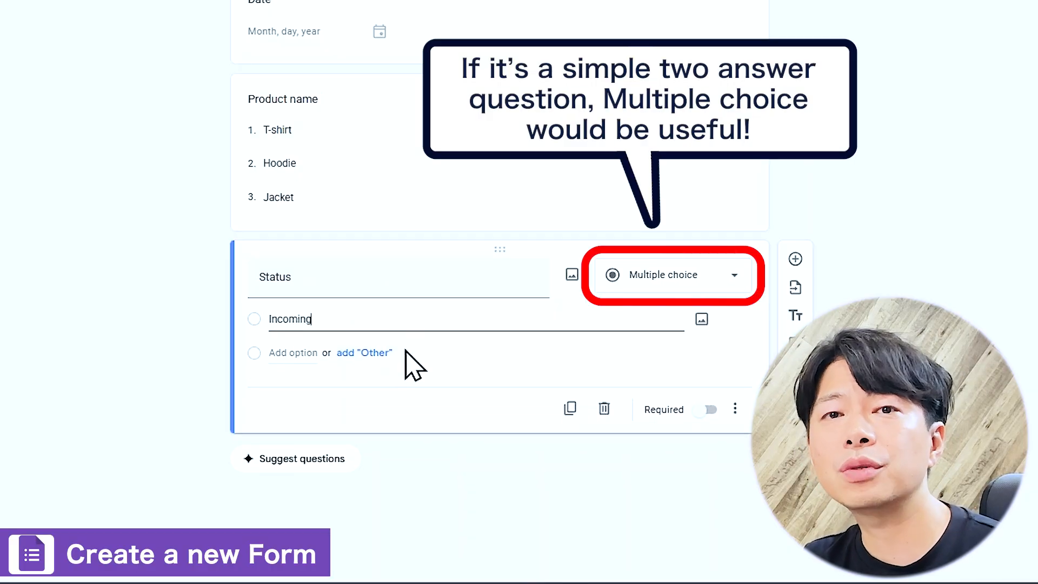
pyautogui.write('Incoming')
pyautogui.click(293, 353)
pyautogui.write('Outgoing')
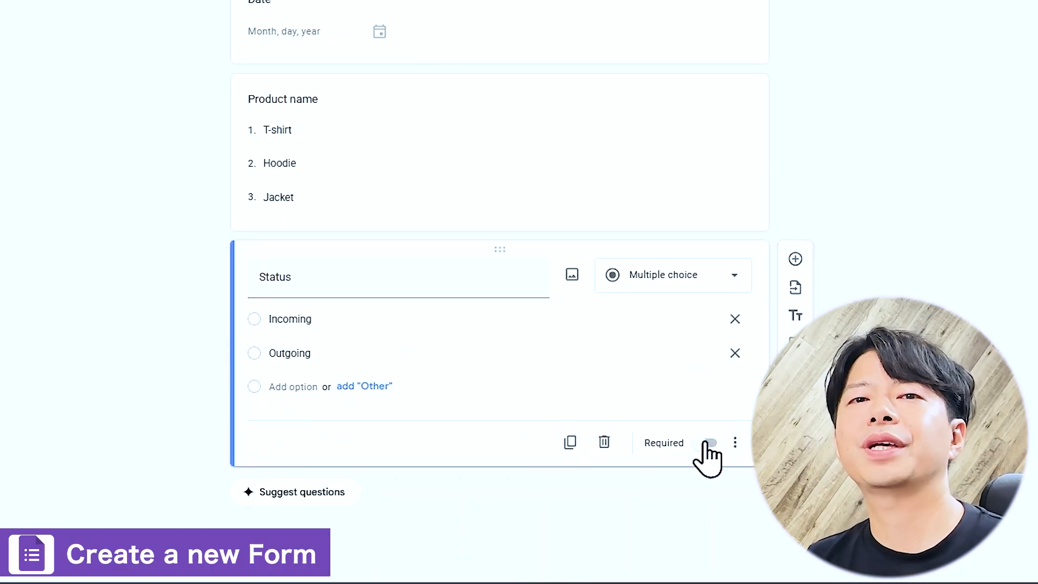
# - Add a short answer question titled "Quantity" below the Status question
pyautogui.click(798, 260)
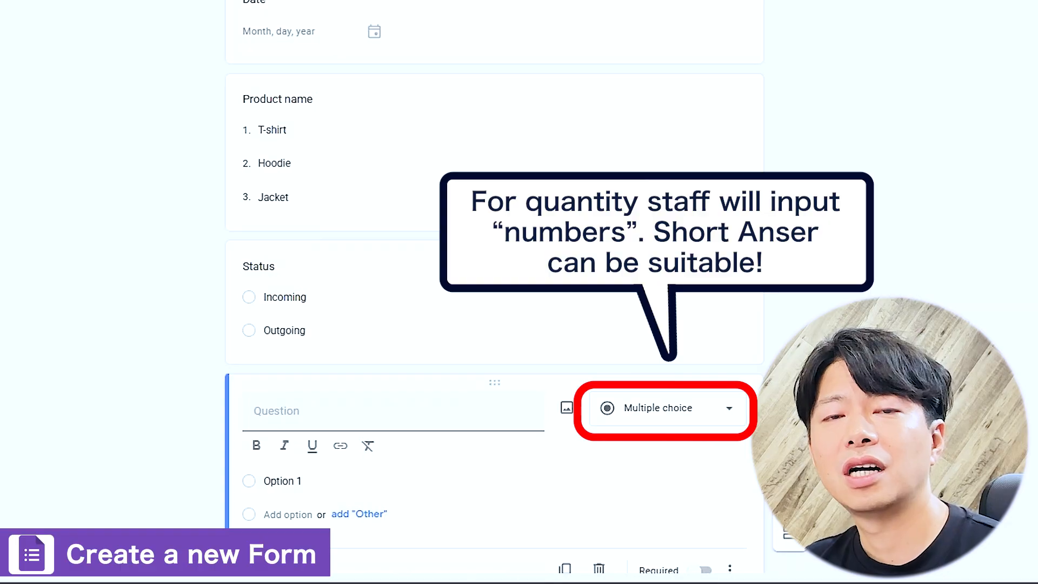
pyautogui.click(682, 415)
pyautogui.click(648, 104)
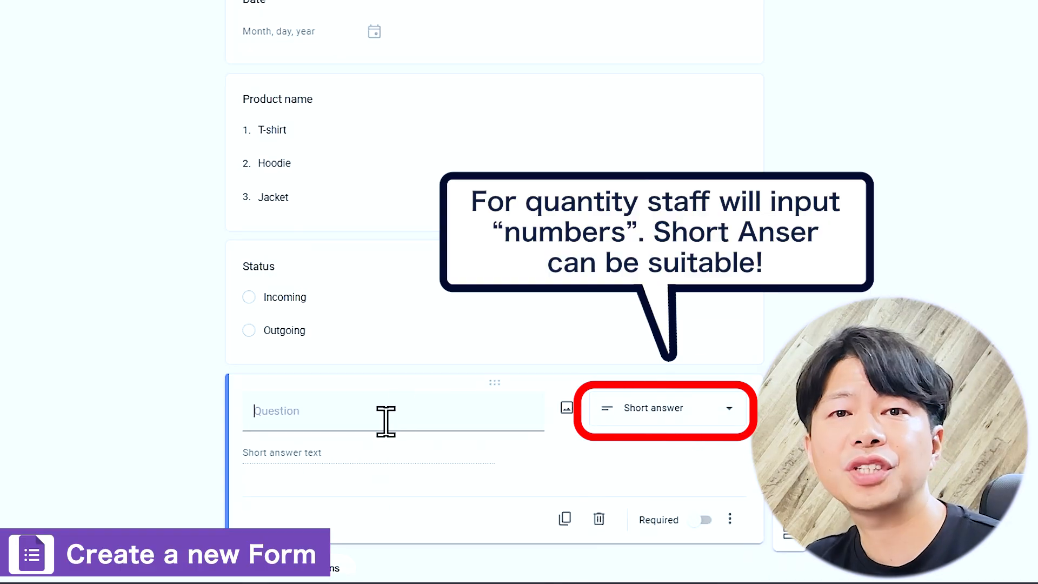
pyautogui.write('QUan')
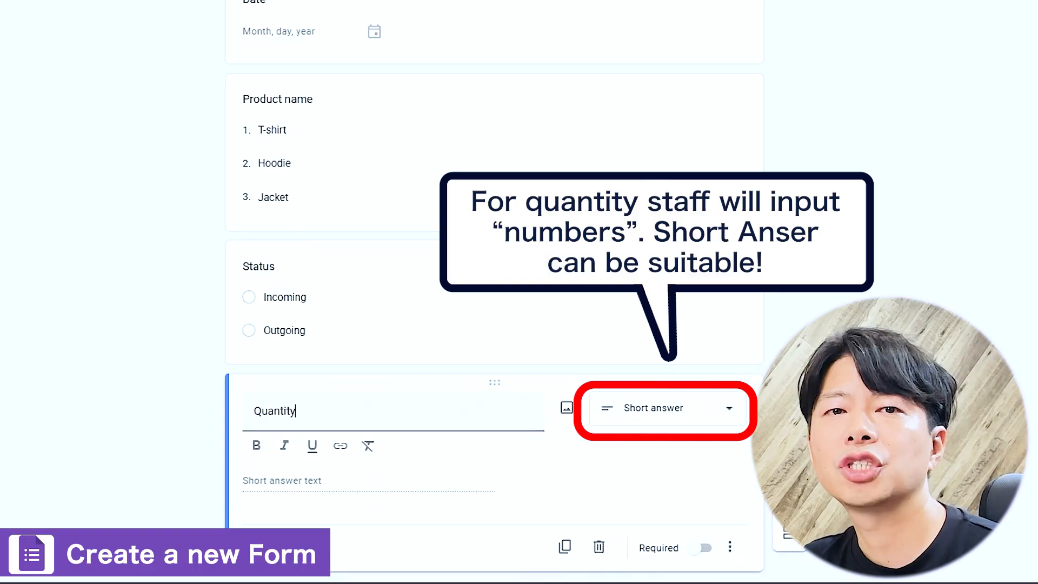
pyautogui.click(1025, 206)
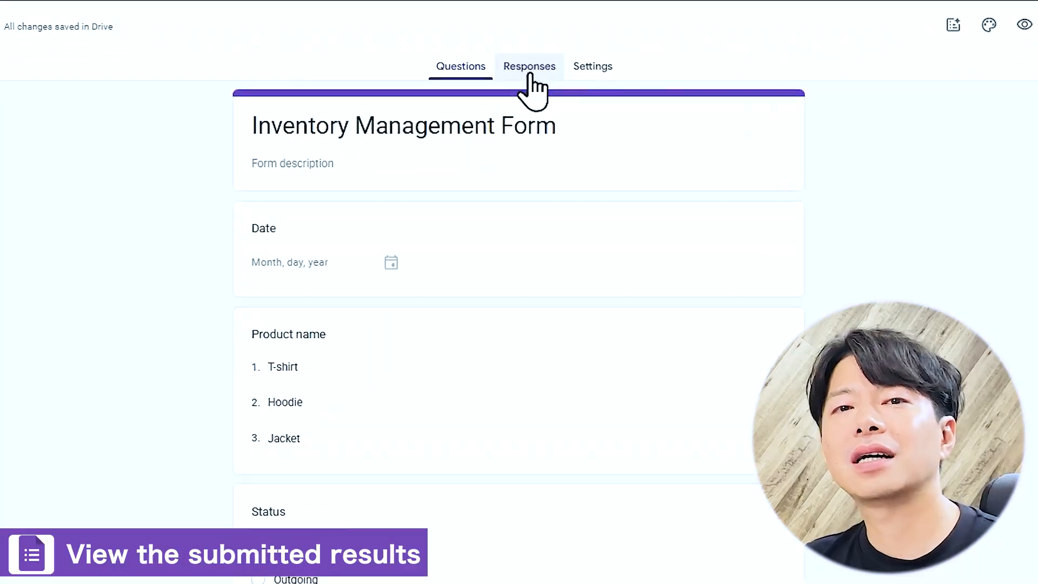
# - Link the form's responses to a newly created spreadsheet
pyautogui.click(530, 74)
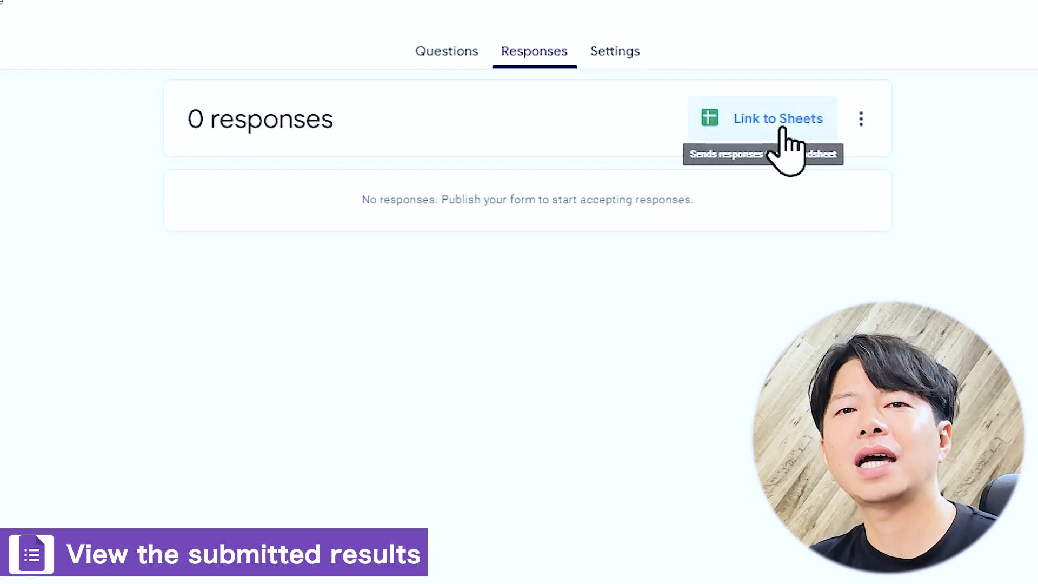
pyautogui.click(782, 120)
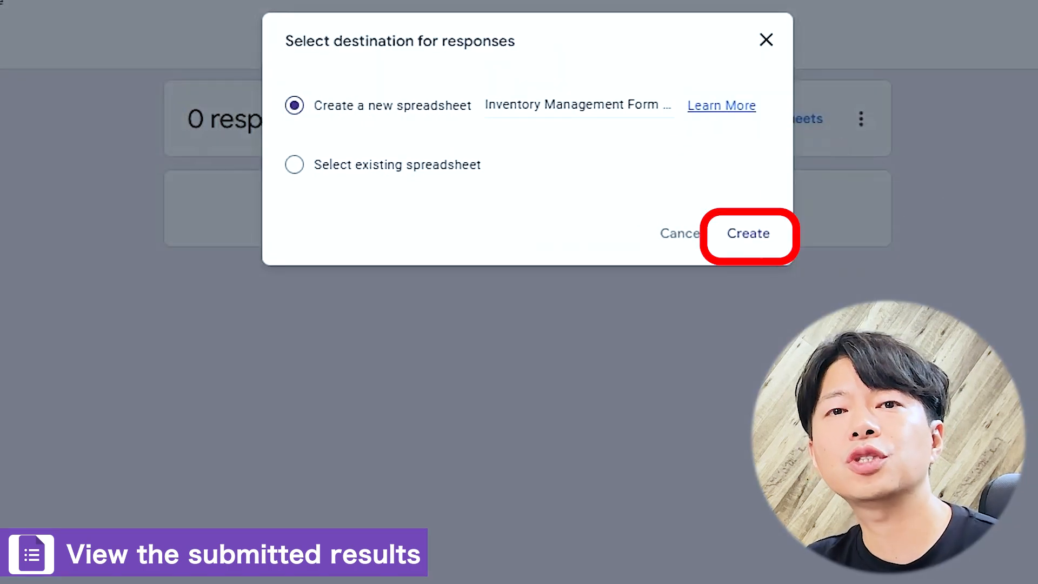
pyautogui.click(757, 235)
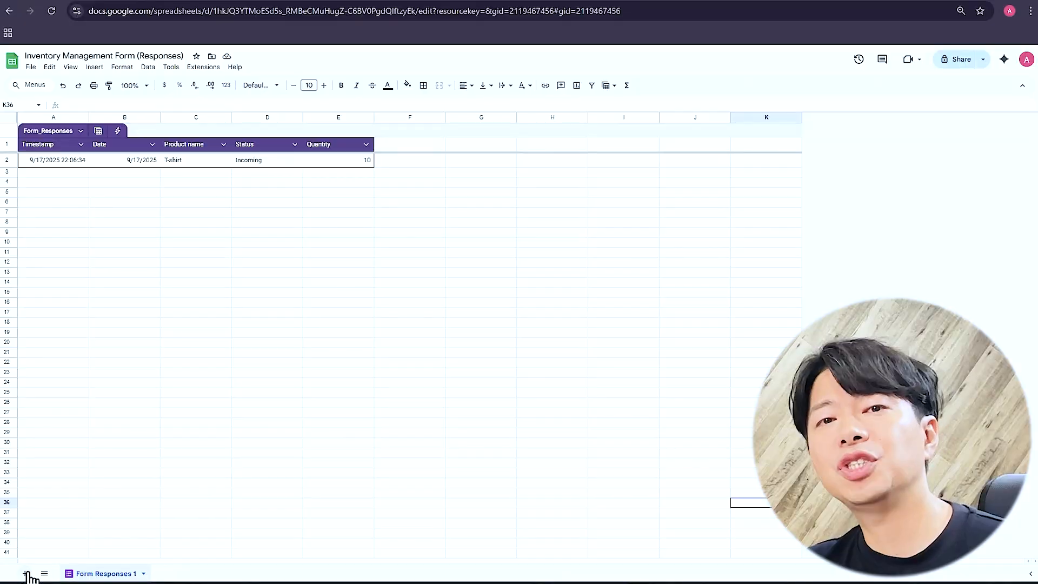
# - Add a new sheet to the responses spreadsheet and name it "Inventory Summary"
pyautogui.click(27, 573)
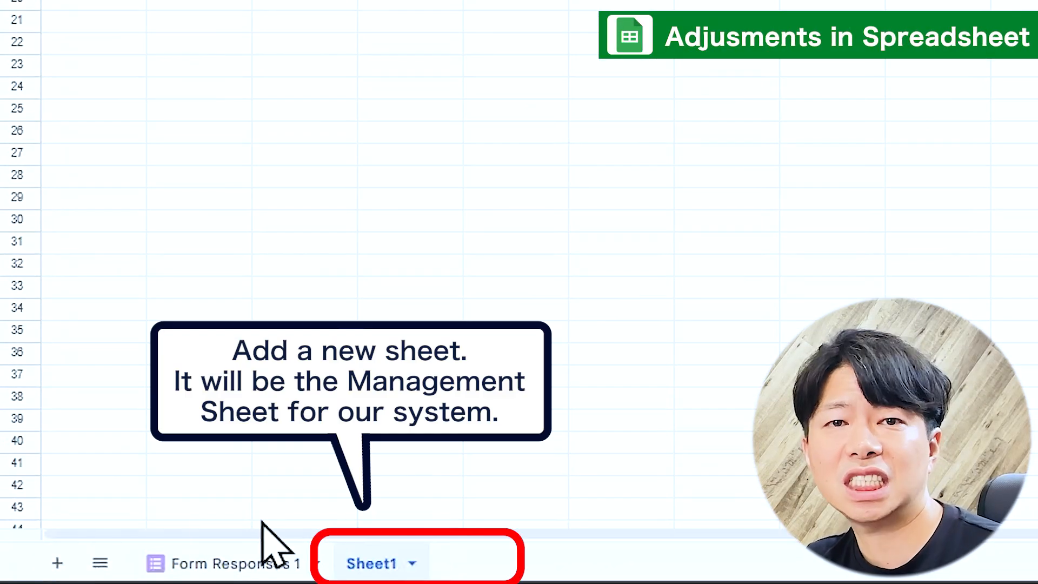
pyautogui.write('Inventory Summary')
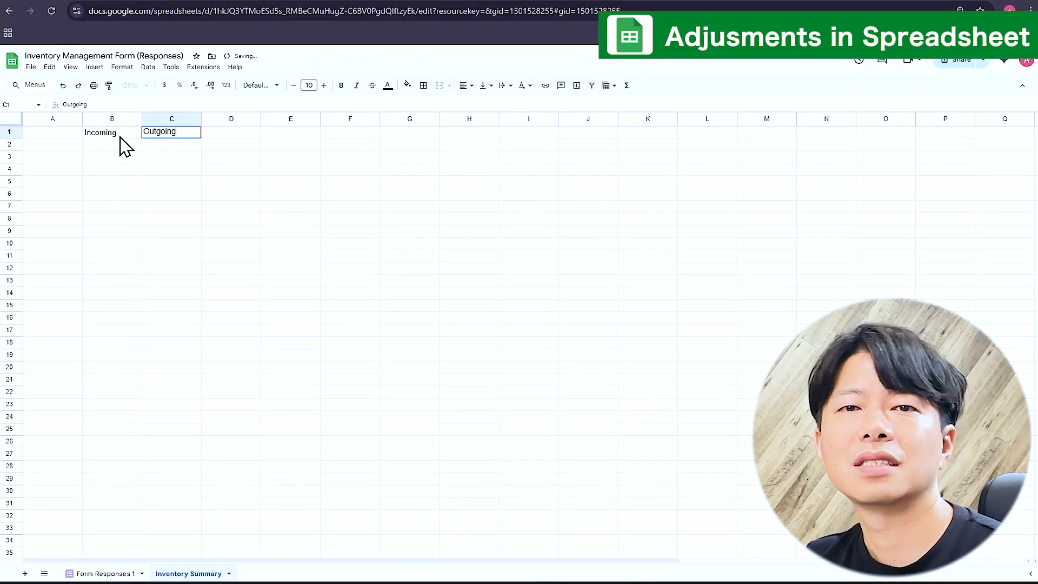
# - Enter the headers Incoming, Outgoing and Curent Stock in B1:D1 and the products T-shirt, Hoodie and Jacket in A2:A4
pyautogui.press('Tab')
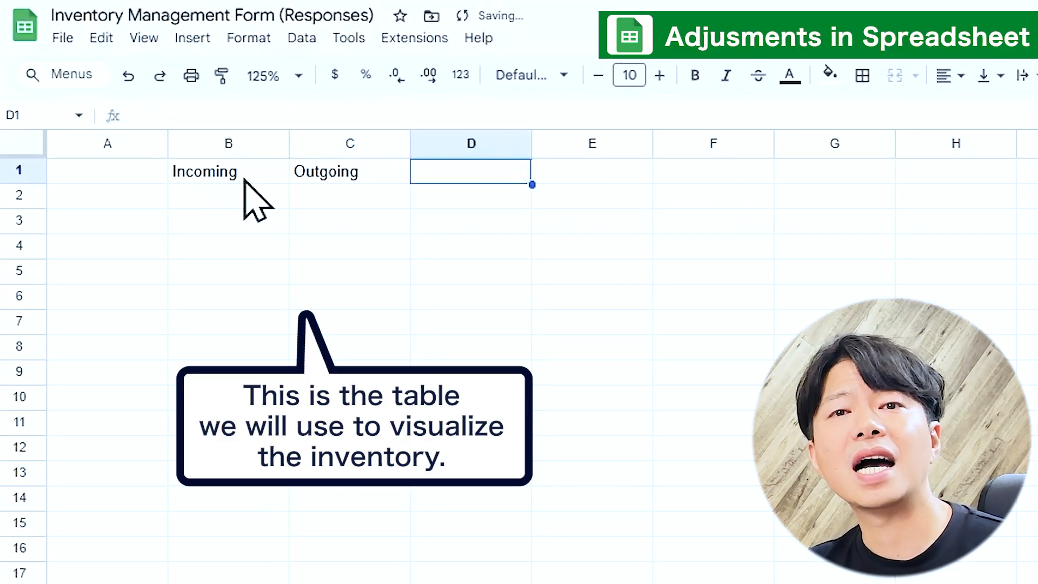
pyautogui.write('Curent Stock')
pyautogui.press('Return')
pyautogui.write('T-shirt')
pyautogui.press('Return')
pyautogui.write('Hoodie')
pyautogui.press('Return')
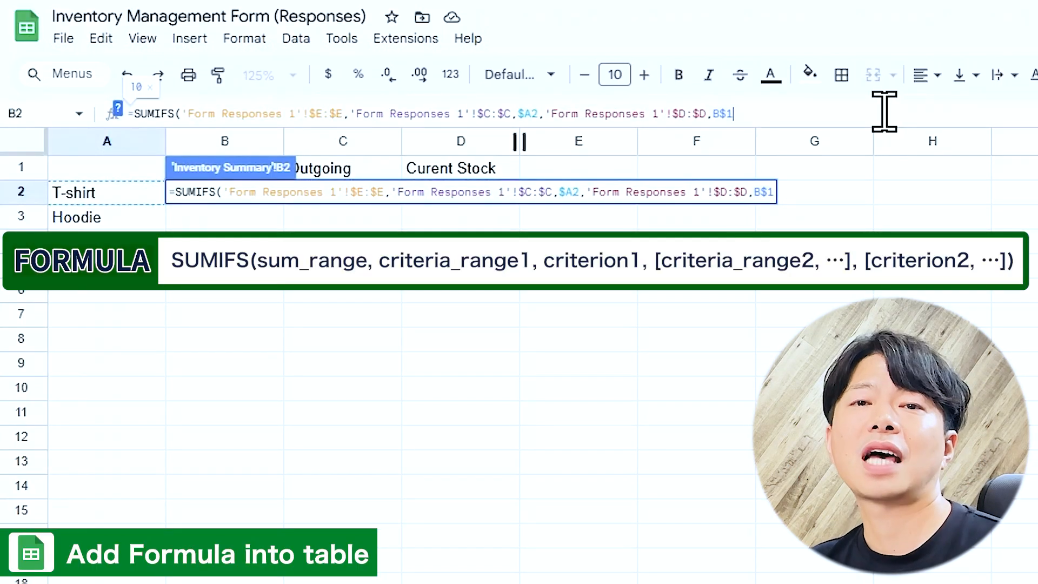
# - Complete B2 as =SUMIFS('Form Responses 1'!$E:$E,'Form Responses 1'!$C:$C,$A2,'Form Responses 1'!$D:$D,B$1) and fill it across to Outgoing and down the product rows
pyautogui.write(')')
pyautogui.press('Return')
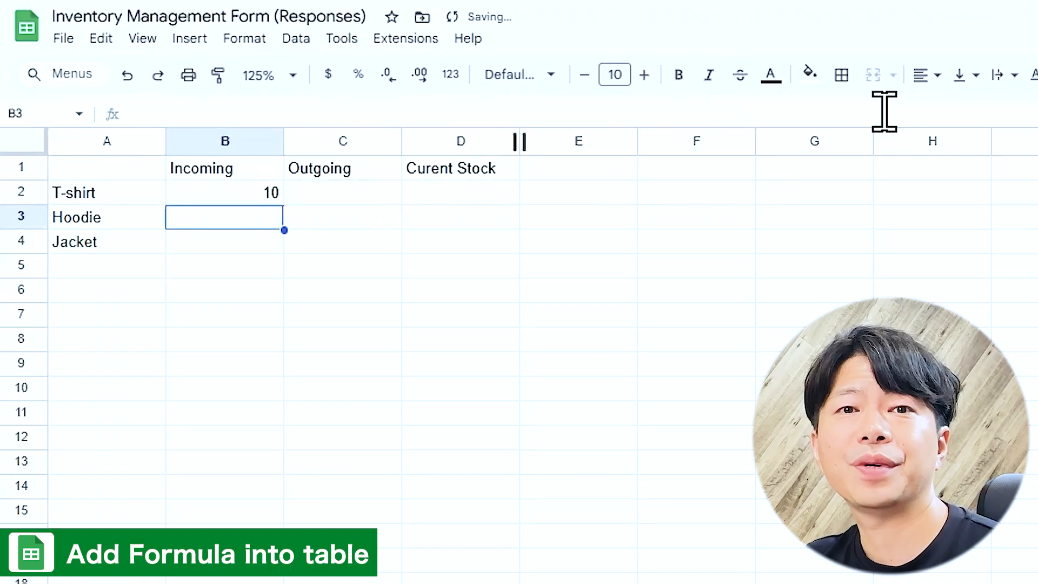
pyautogui.click(250, 197)
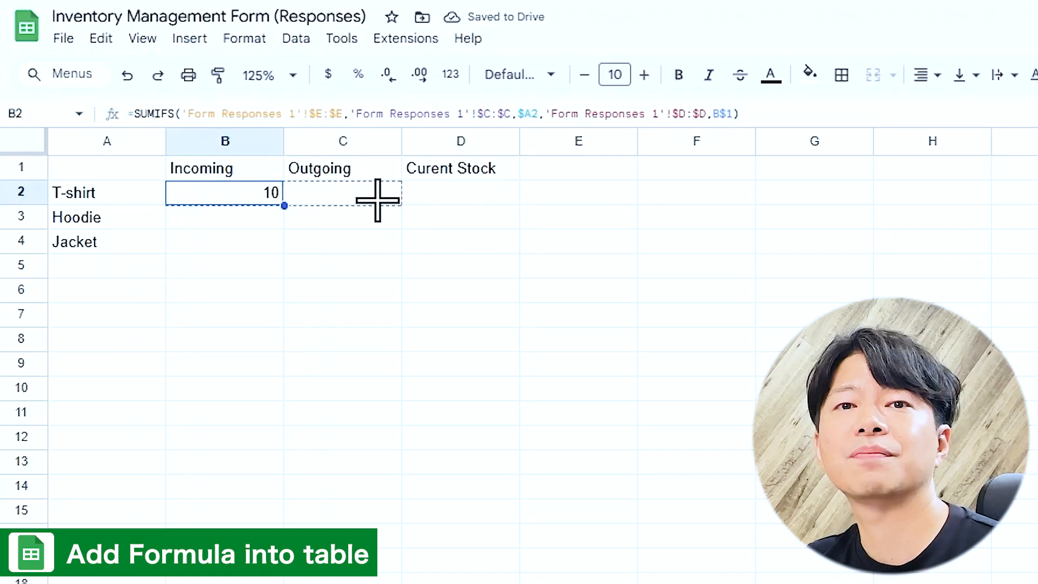
pyautogui.moveTo(377, 200); pyautogui.dragTo(381, 201)
pyautogui.moveTo(397, 253); pyautogui.dragTo(400, 268)
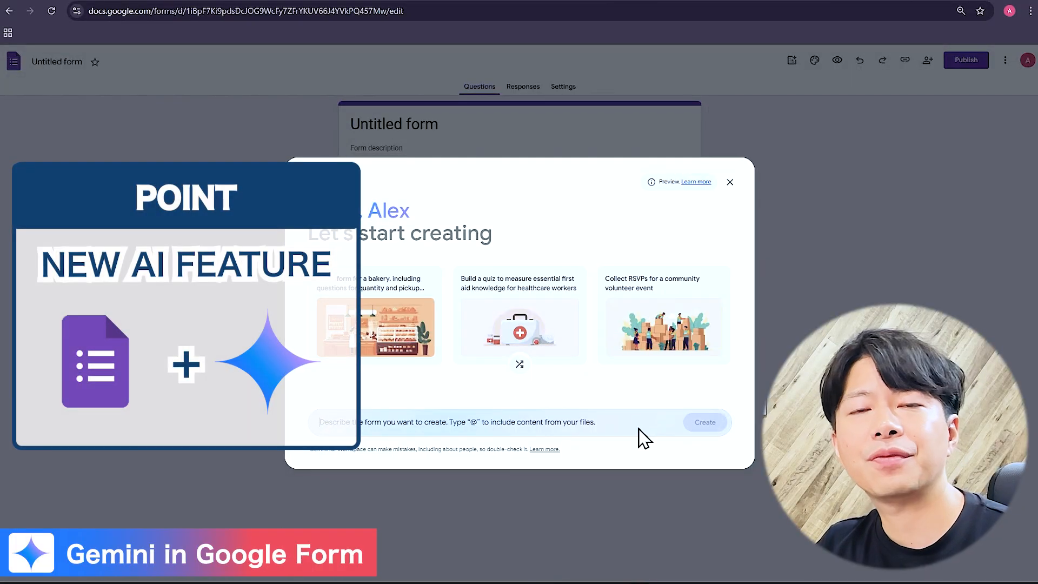
# - Begin a file reference in the Gemini prompt for the untitled form
pyautogui.click(638, 427)
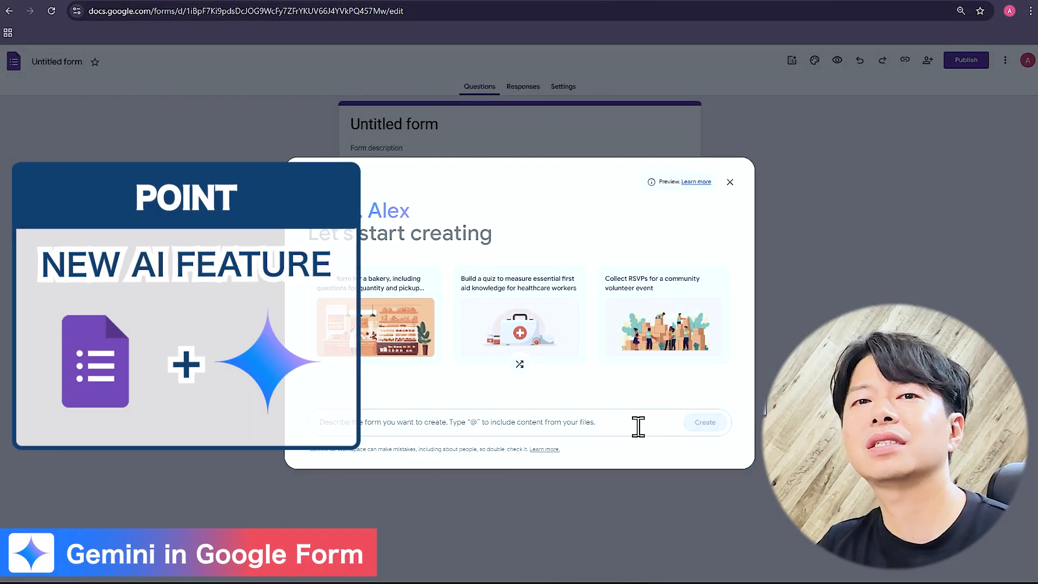
pyautogui.write('@')
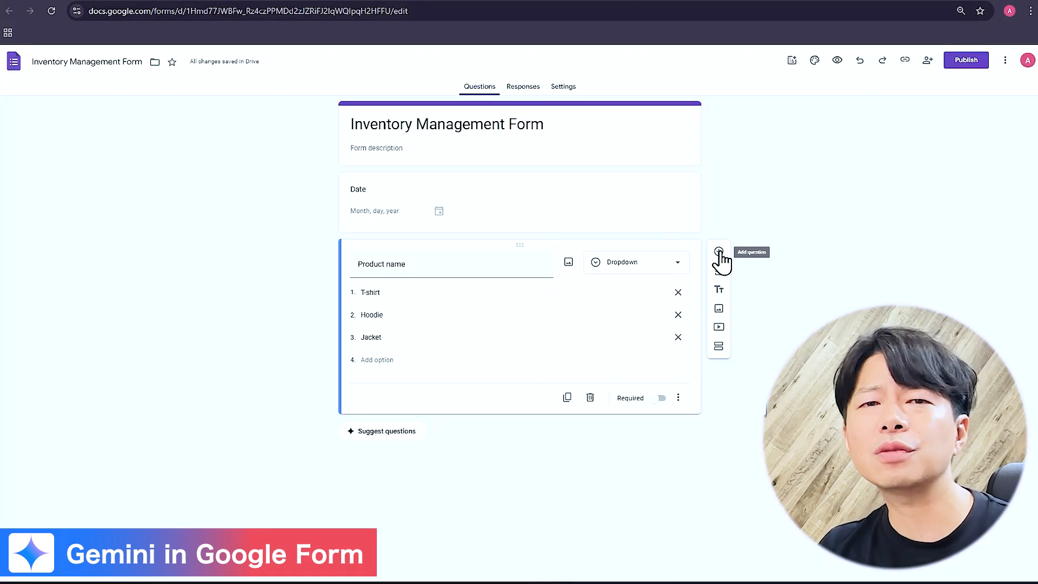
# - Add a question titled "Satus" below Product name in the Inventory Management Form and open its first option for editing
pyautogui.click(719, 254)
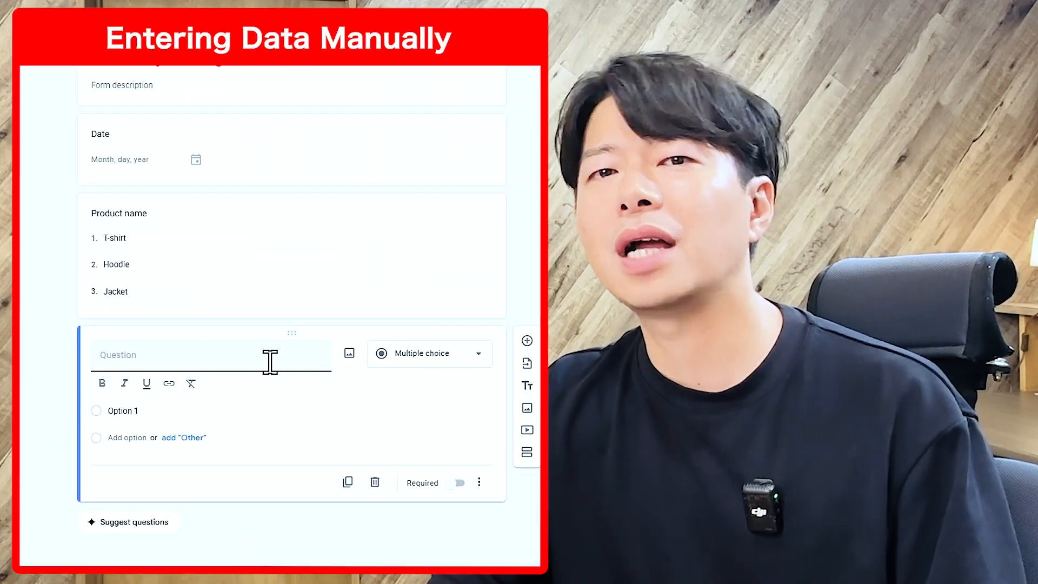
pyautogui.write('Satus')
pyautogui.click(216, 412)
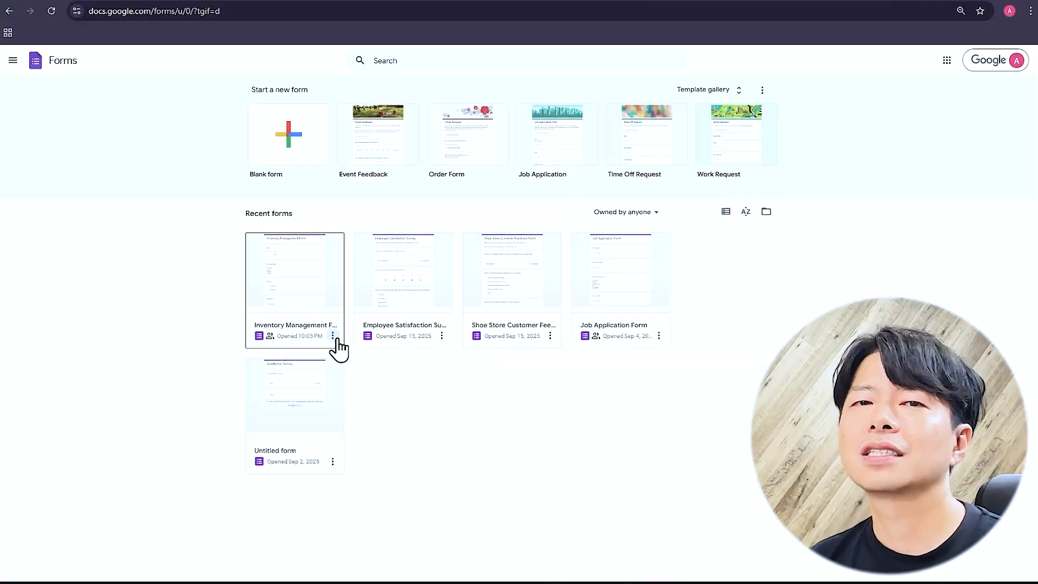
# - Create a new blank form and reference the "Invitation latter" document in its Gemini prompt
pyautogui.click(290, 135)
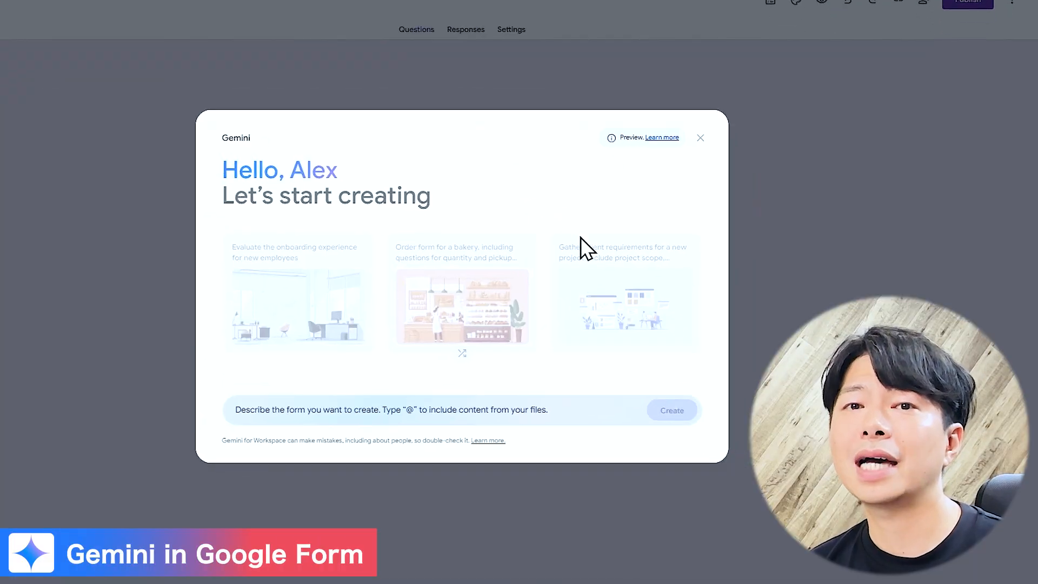
pyautogui.write('@')
pyautogui.press('Down')
pyautogui.press('Down')
pyautogui.press('Return')
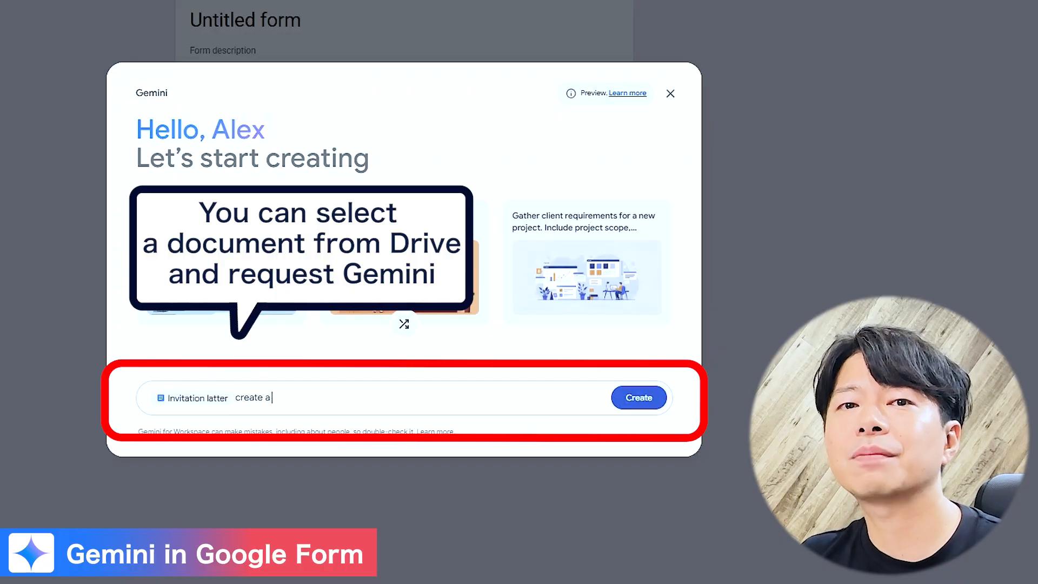
# - Prompt Gemini to "create a participation confirmation form based on this invitation", review the suggested questions and create the form from them
pyautogui.write('create a participation confirmation form based on this invitation')
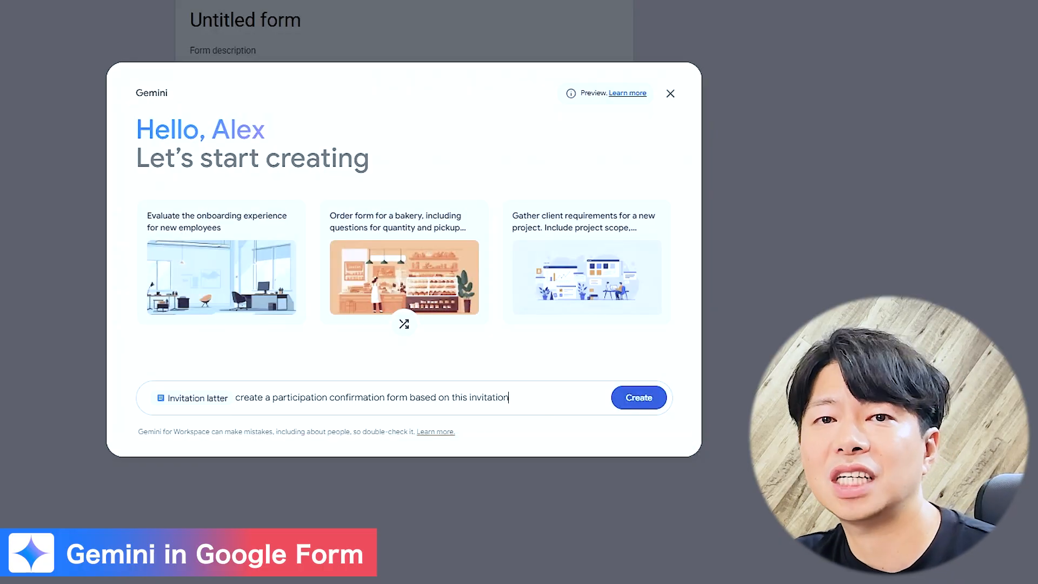
pyautogui.press('Return')
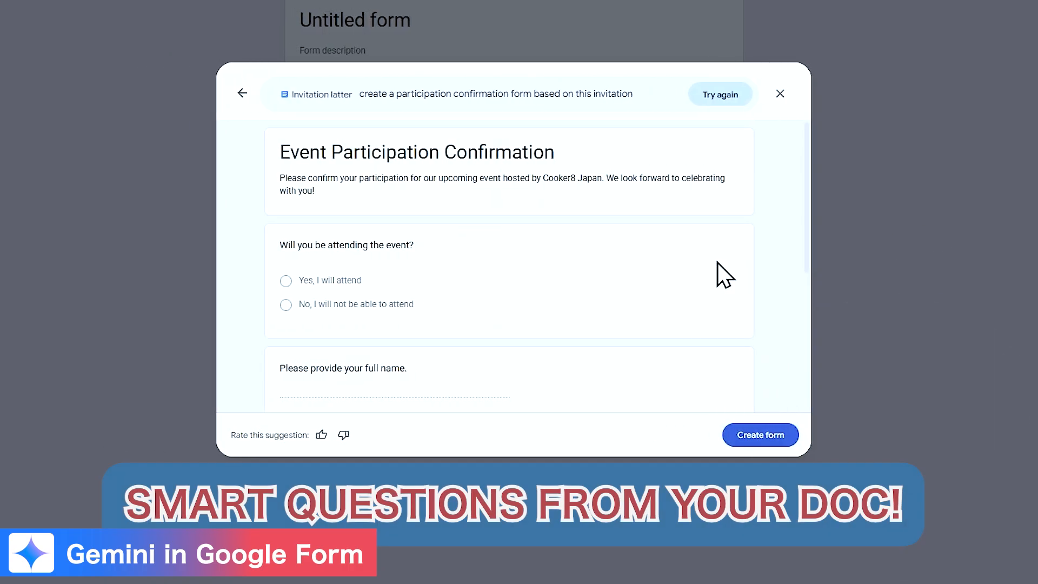
pyautogui.scroll(-3, 608, 262)
pyautogui.scroll(-1, 718, 262)
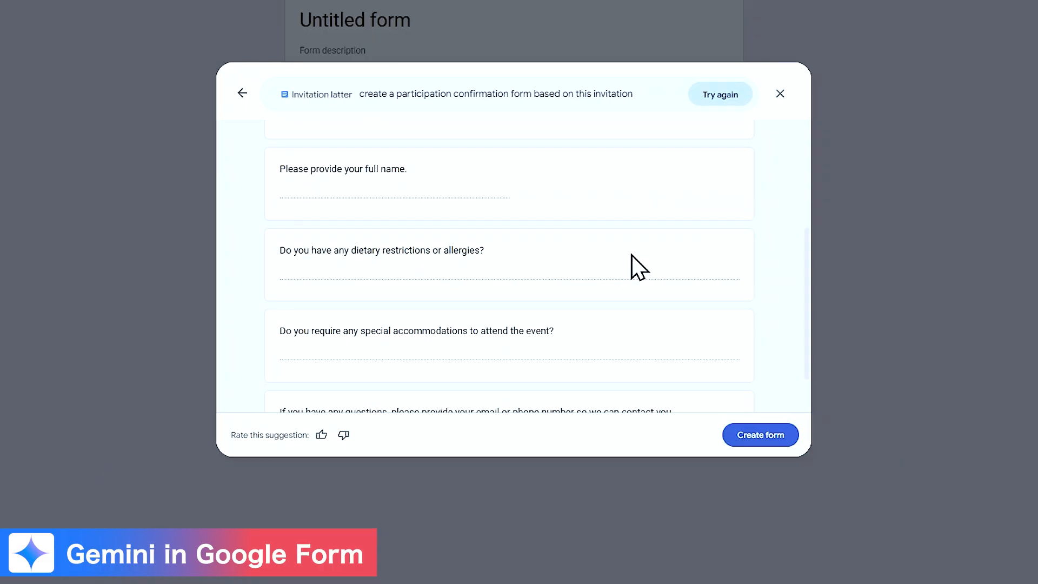
pyautogui.scroll(-1, 631, 254)
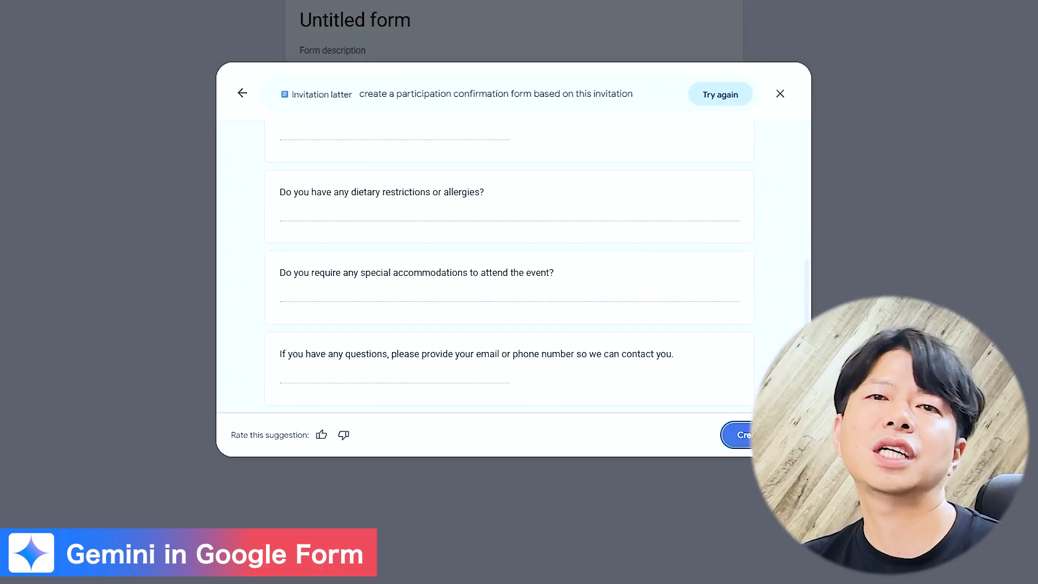
pyautogui.click(739, 434)
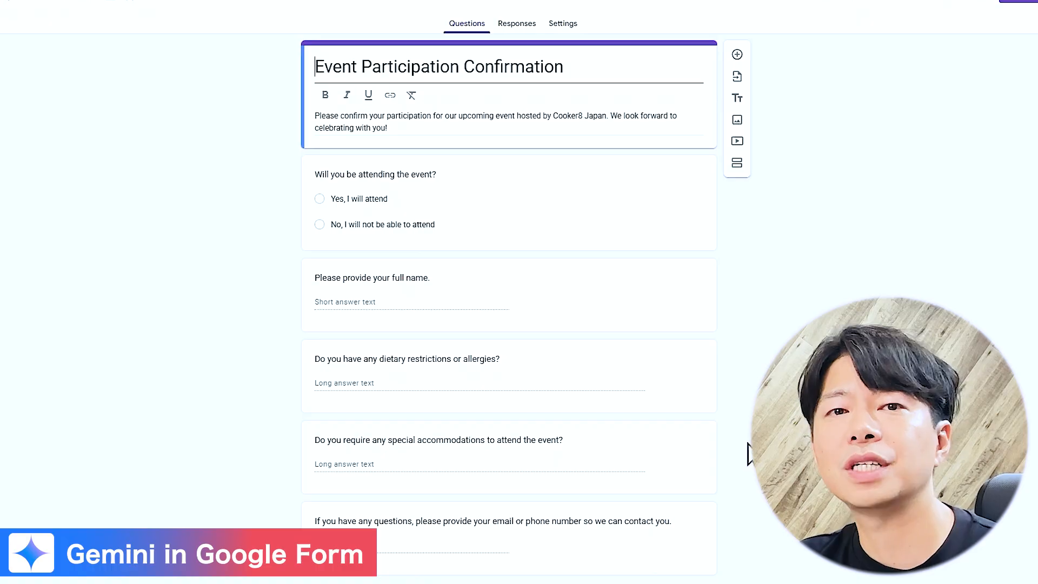
pyautogui.scroll(-1, 709, 483)
pyautogui.scroll(1, 709, 483)
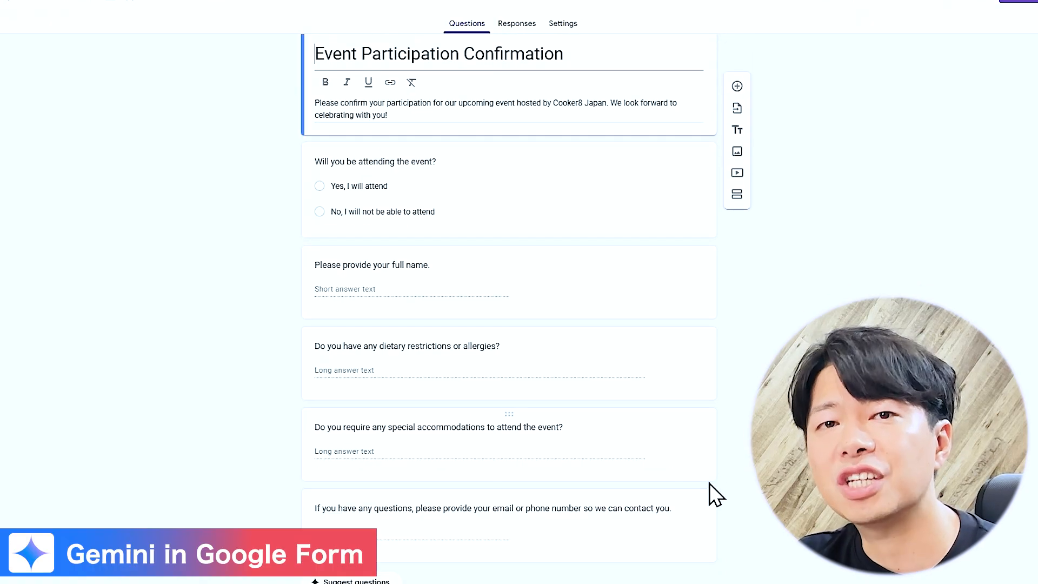